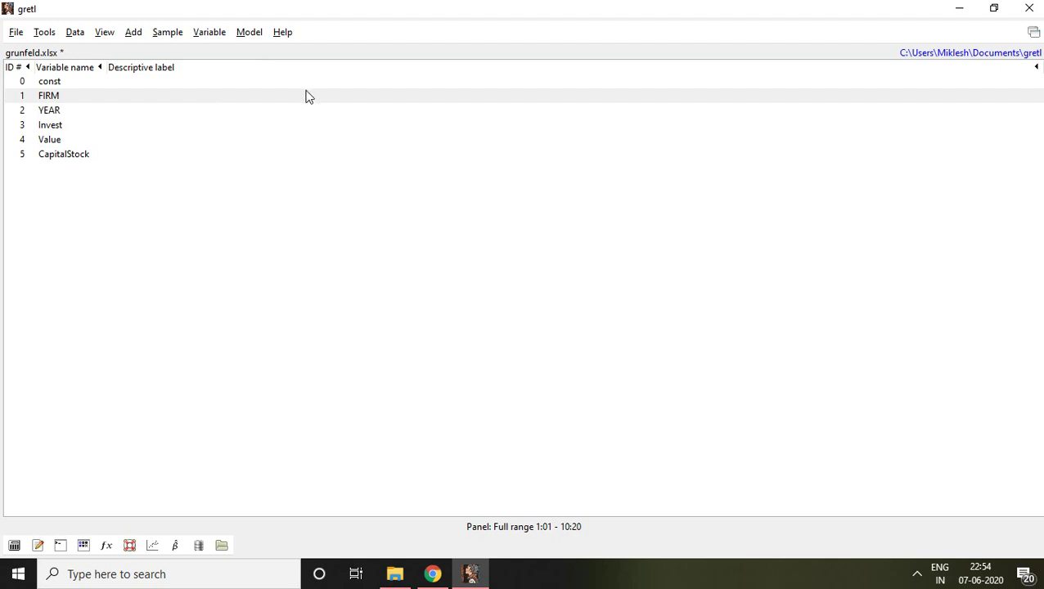
- Open the Model > Panel > Fixed or random effects specification dialog
click(250, 33)
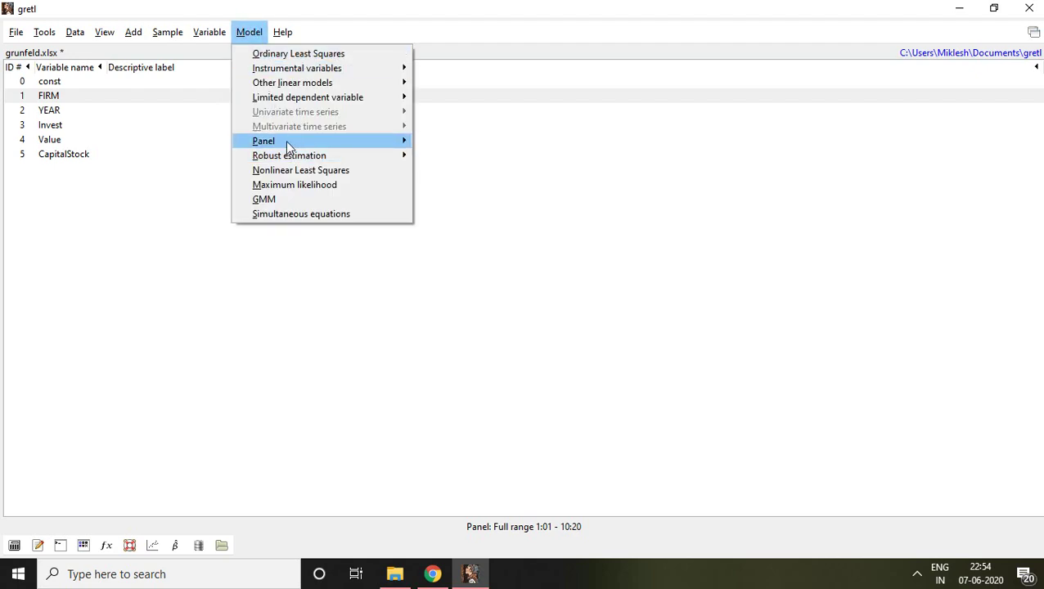
mouse_move(286, 140)
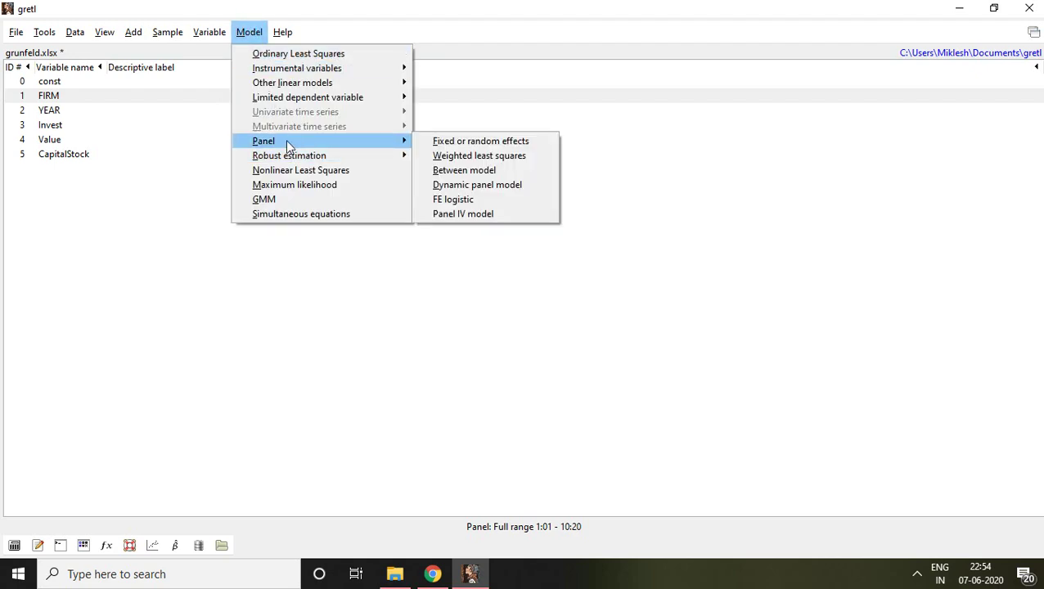
click(480, 145)
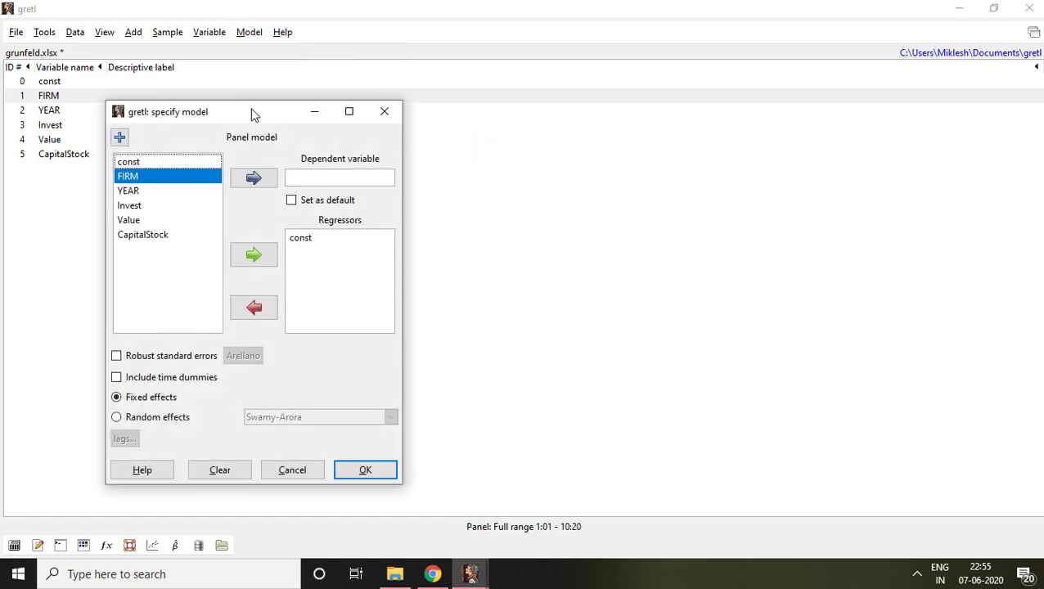
- Estimate Model 1 with fixed effects: Invest as dependent, Value and CapitalStock as regressors
drag(251, 108, 443, 86)
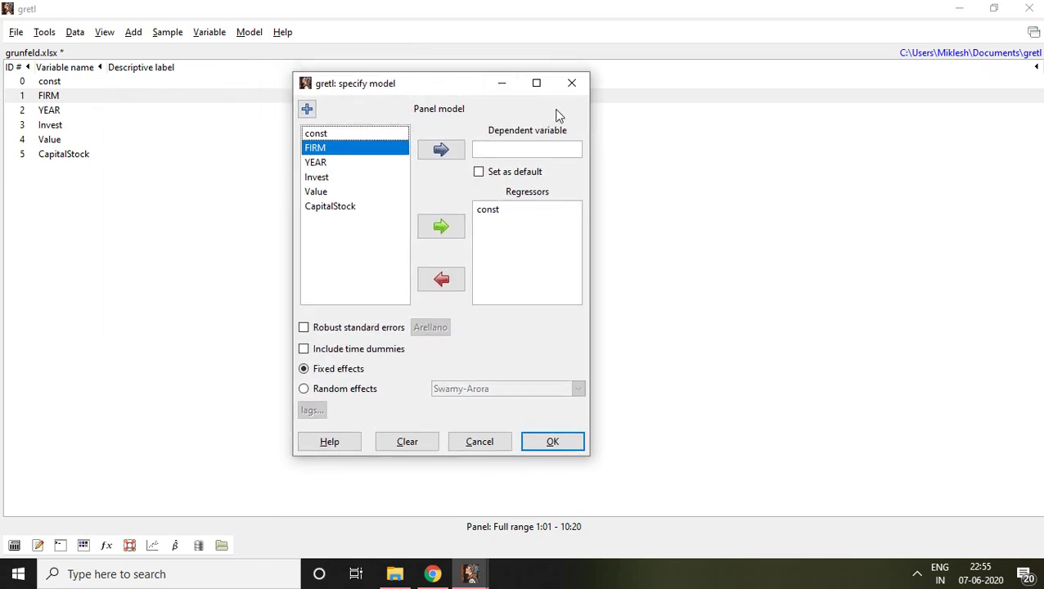
click(322, 180)
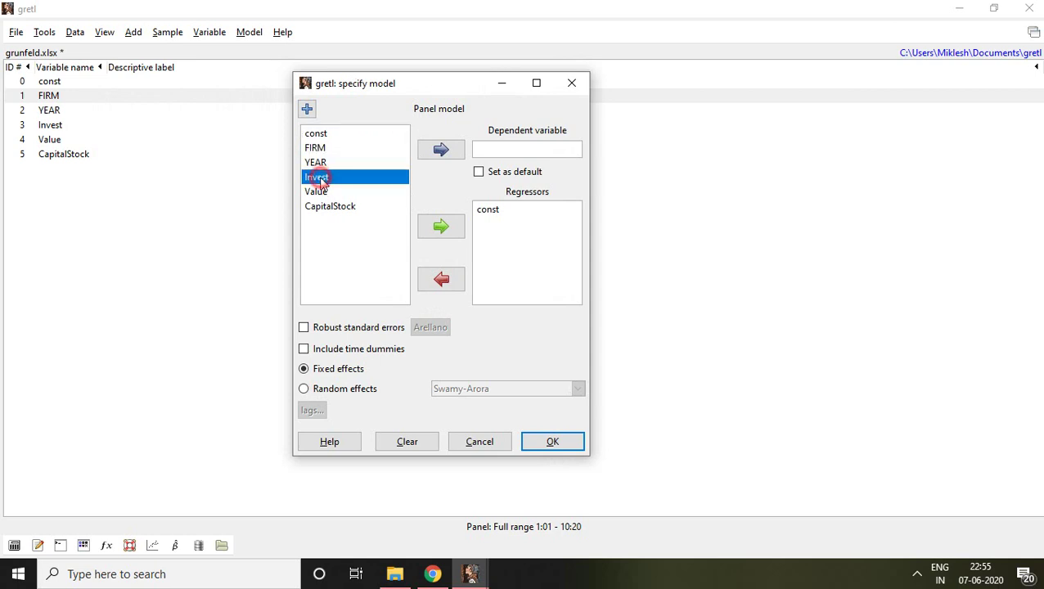
click(442, 151)
click(315, 197)
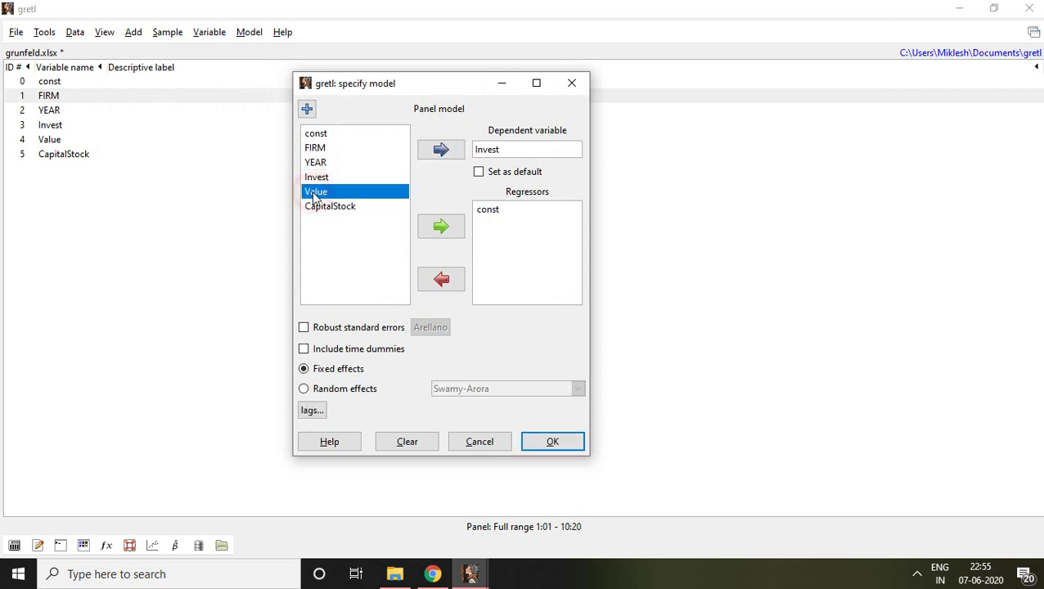
key(shift+Down)
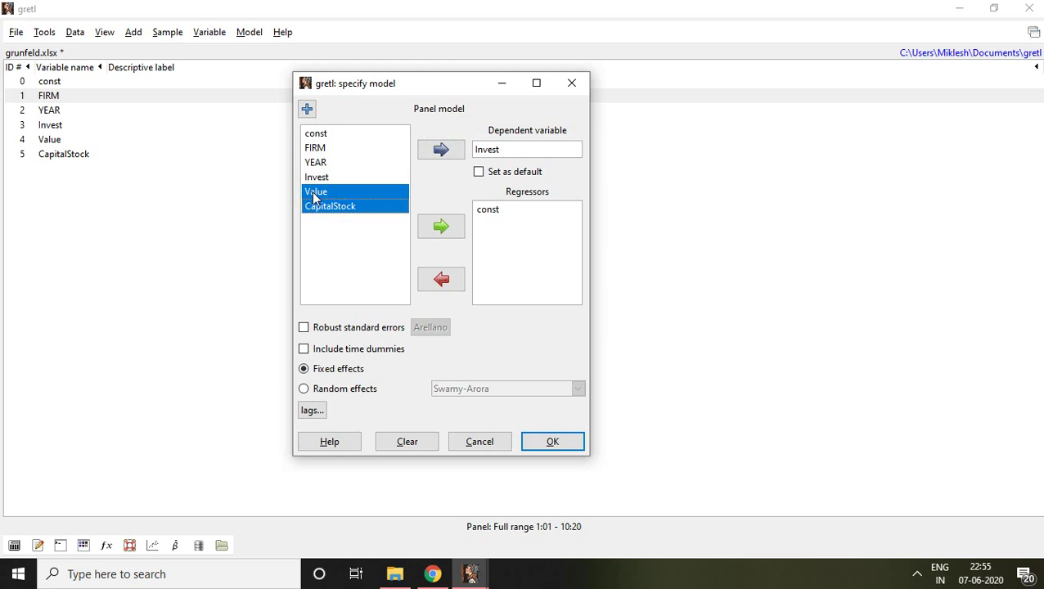
click(440, 233)
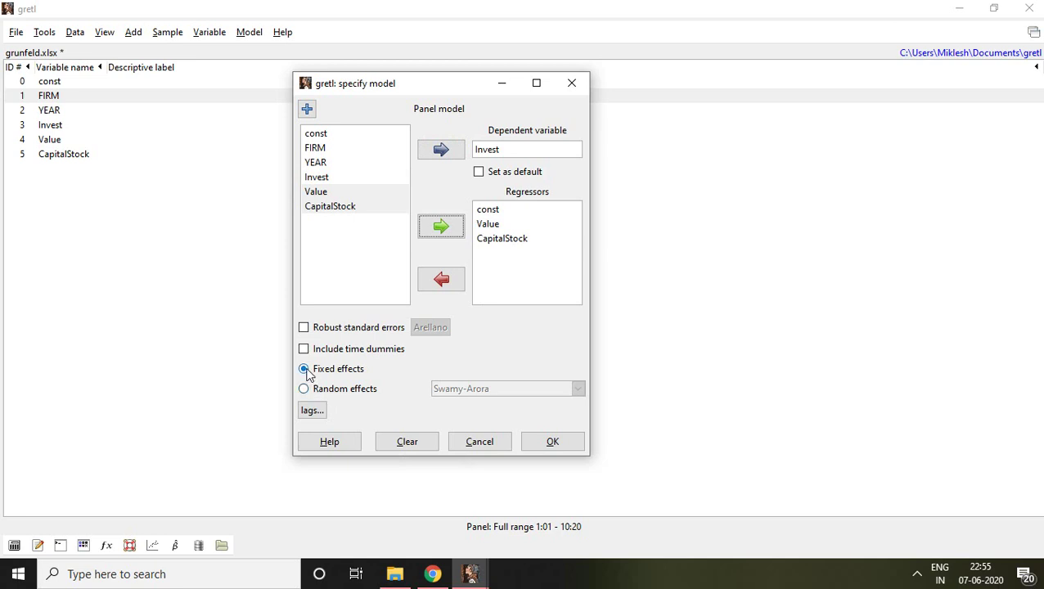
click(553, 442)
click(444, 147)
- Bring Model 1's results window to the front, maximize it, and show its Tests menu
click(448, 145)
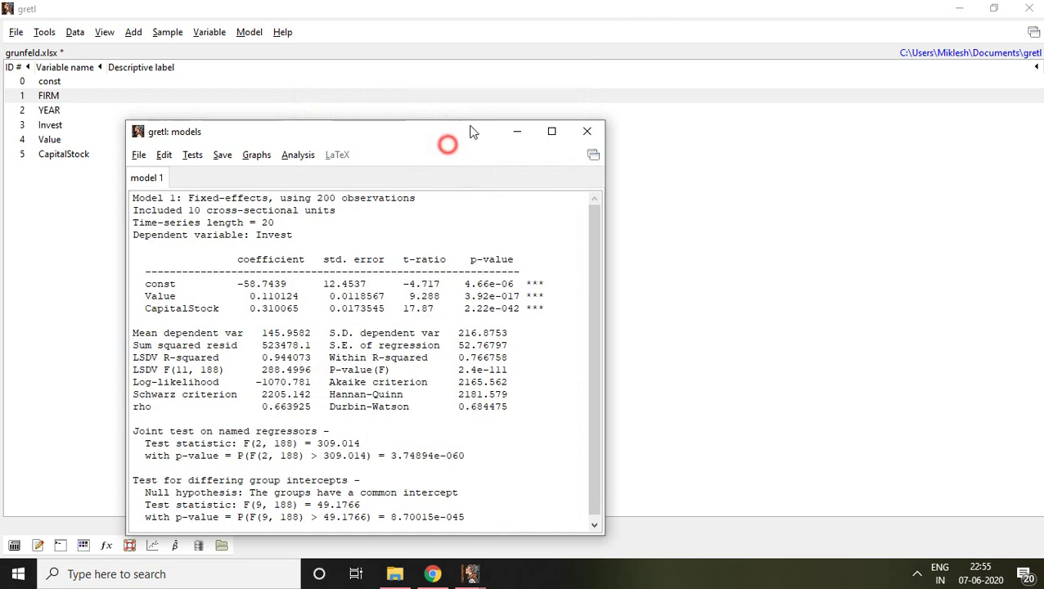
click(489, 110)
click(475, 574)
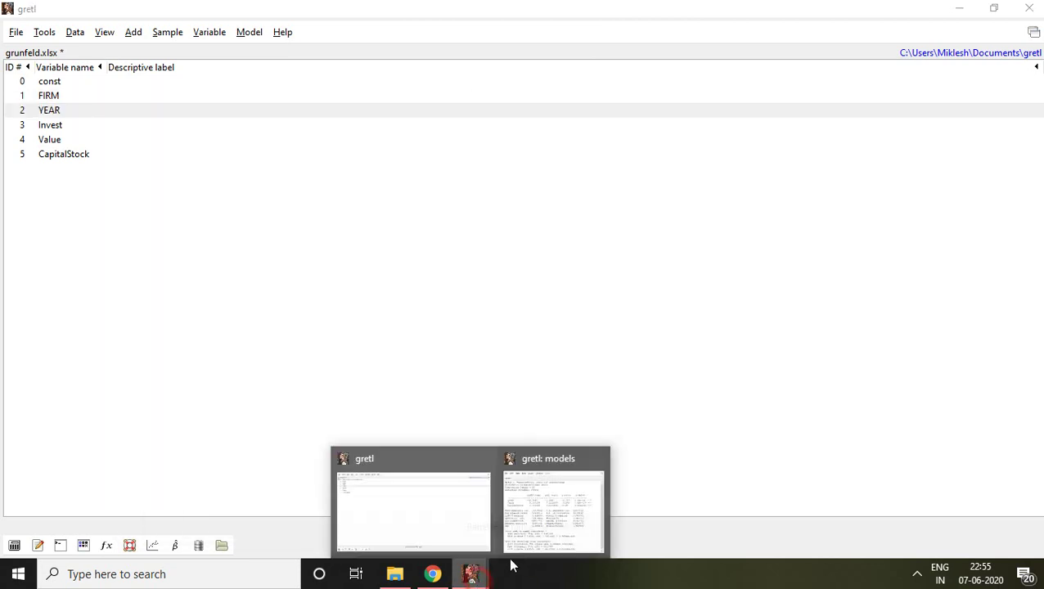
click(540, 484)
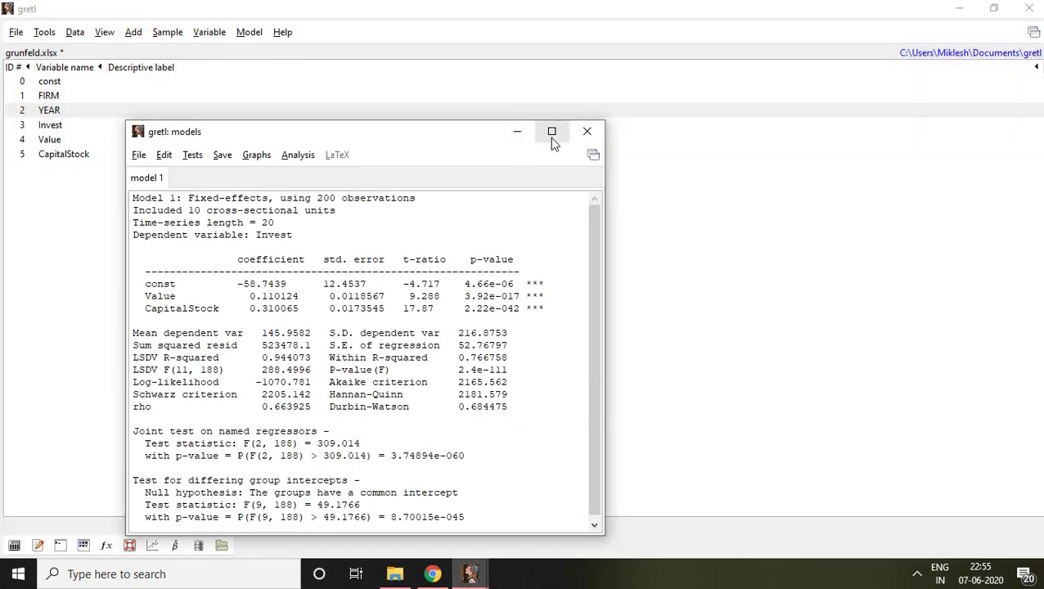
click(552, 135)
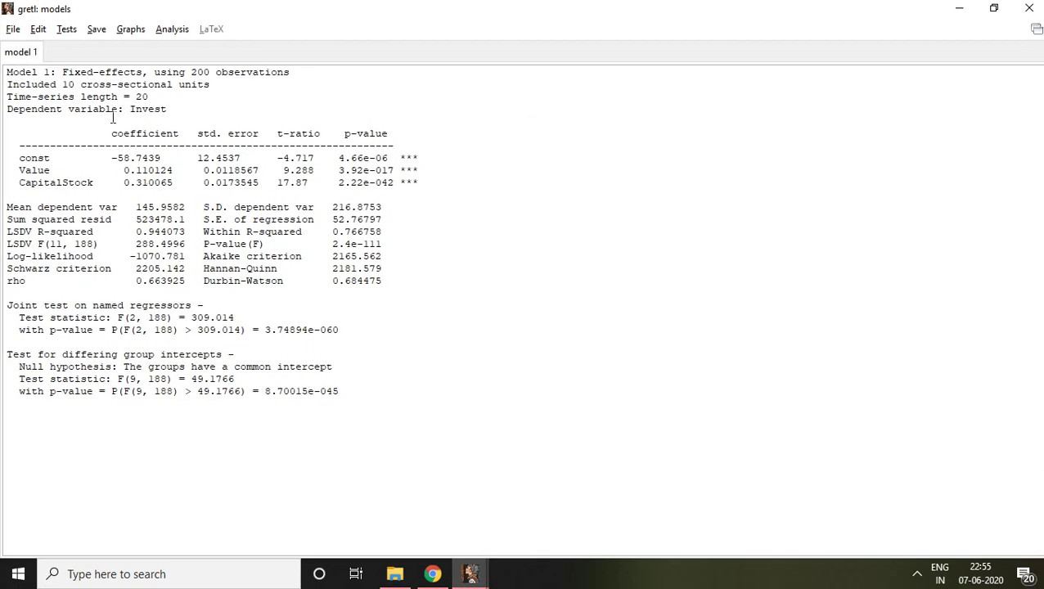
click(66, 30)
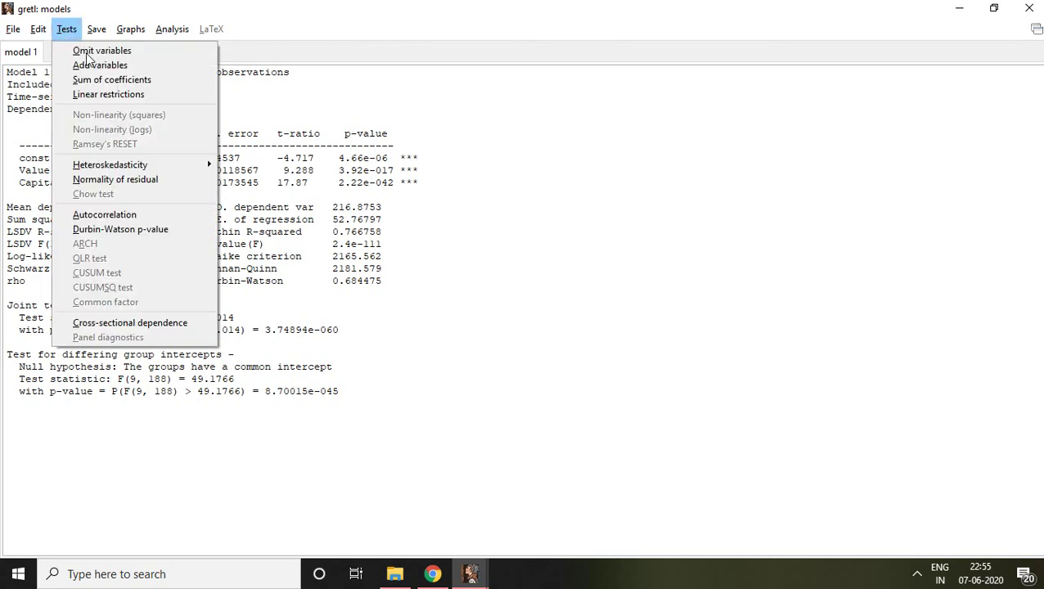
- Run the Pesaran CD cross-sectional dependence test, giving z = 4.66119 and p-value 3.14383e-006
click(151, 327)
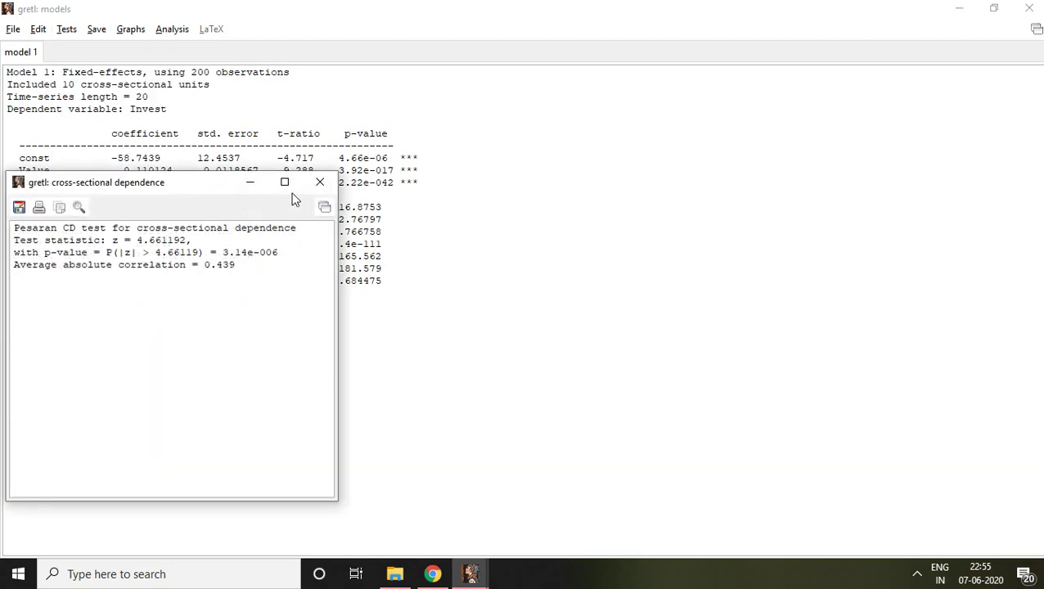
click(319, 182)
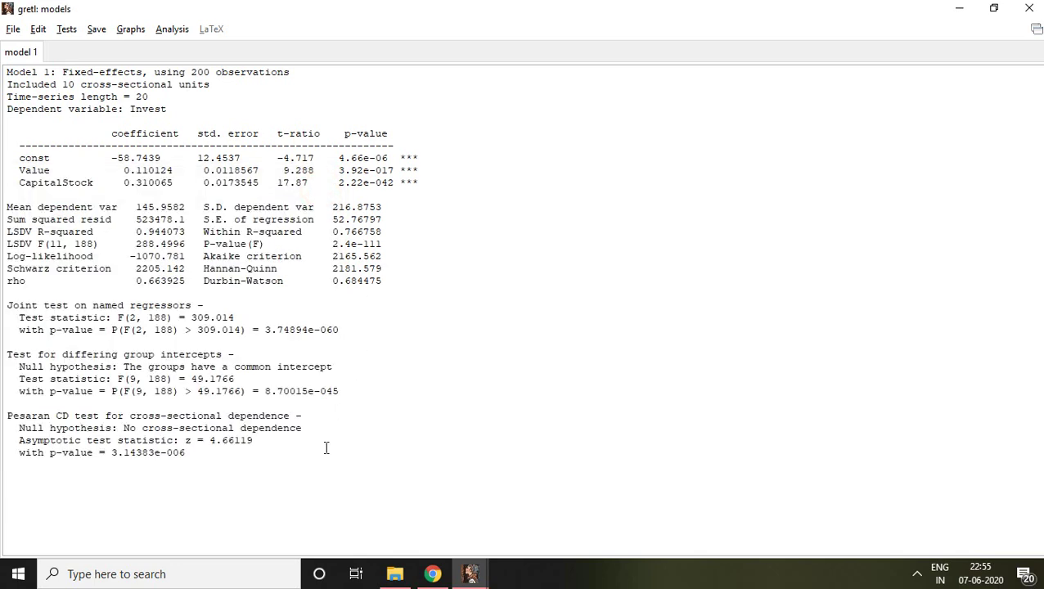
click(8, 419)
drag(37, 419, 304, 419)
click(357, 461)
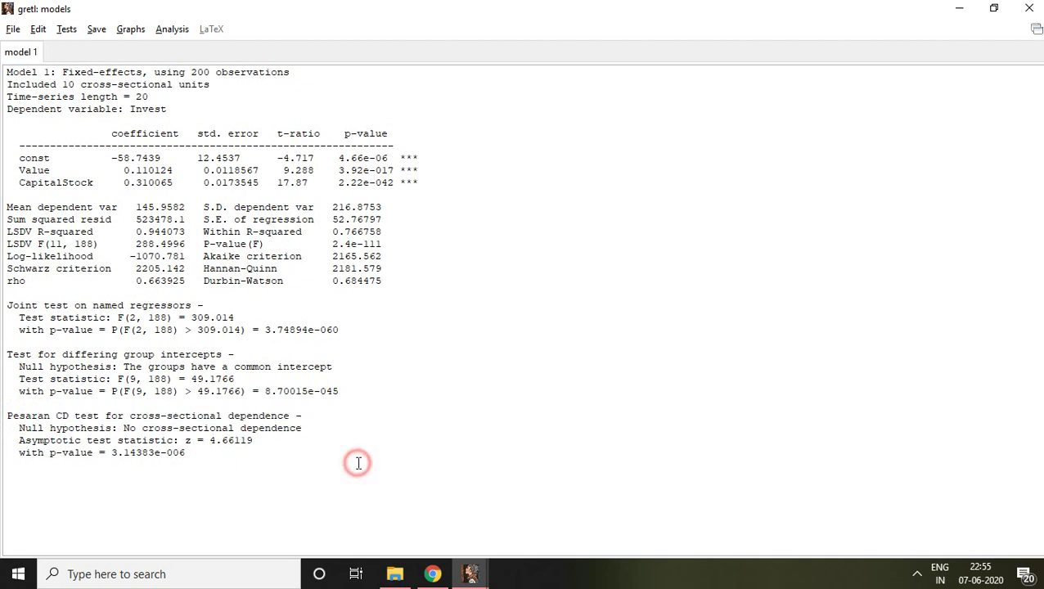
- Start saving the results text to a file, then cancel the Save as format dialog
right_click(14, 428)
click(42, 433)
click(233, 460)
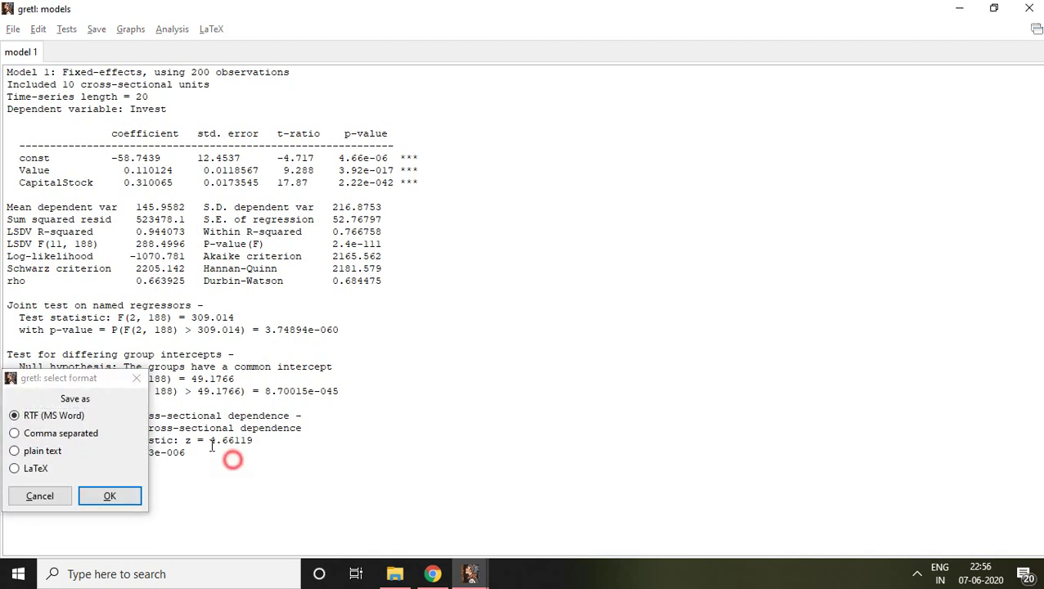
click(44, 497)
click(123, 428)
drag(123, 428, 308, 429)
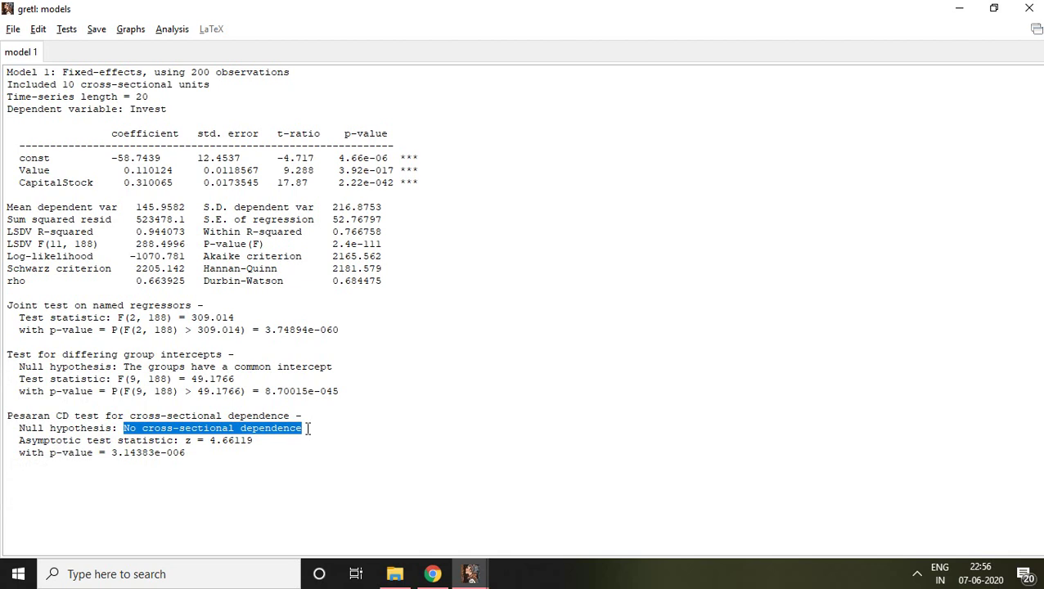
click(112, 456)
drag(113, 457, 192, 455)
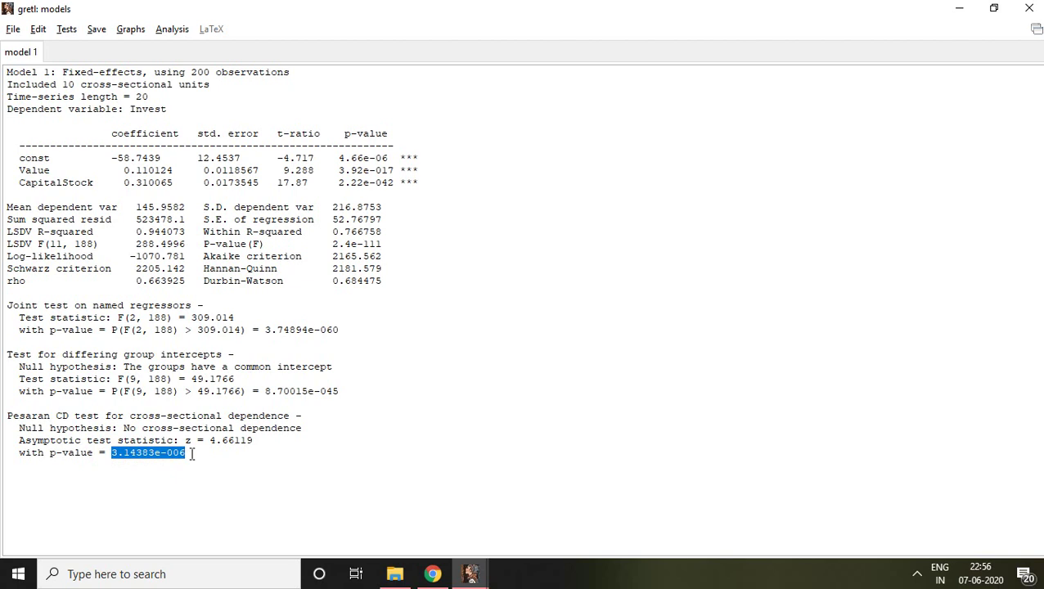
click(193, 455)
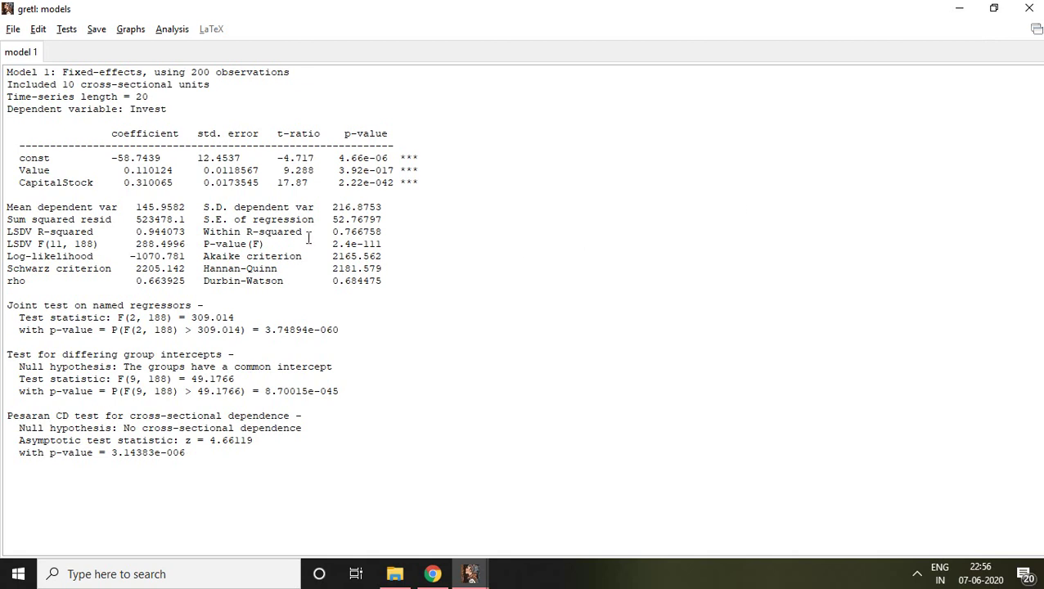
- Modify the fixed-effects model to include time dummies, producing Model 2
click(37, 31)
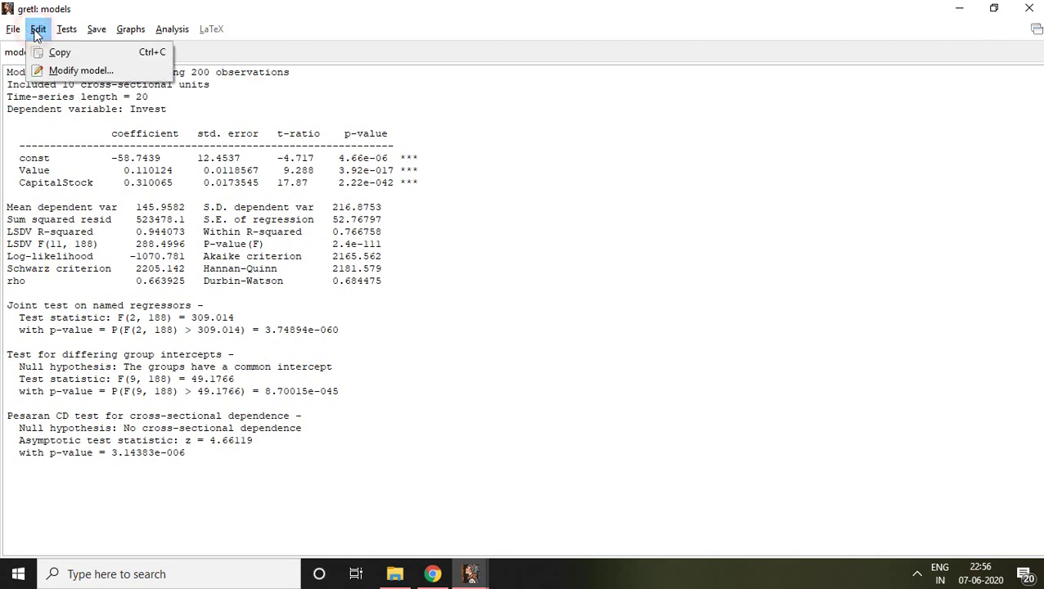
click(56, 73)
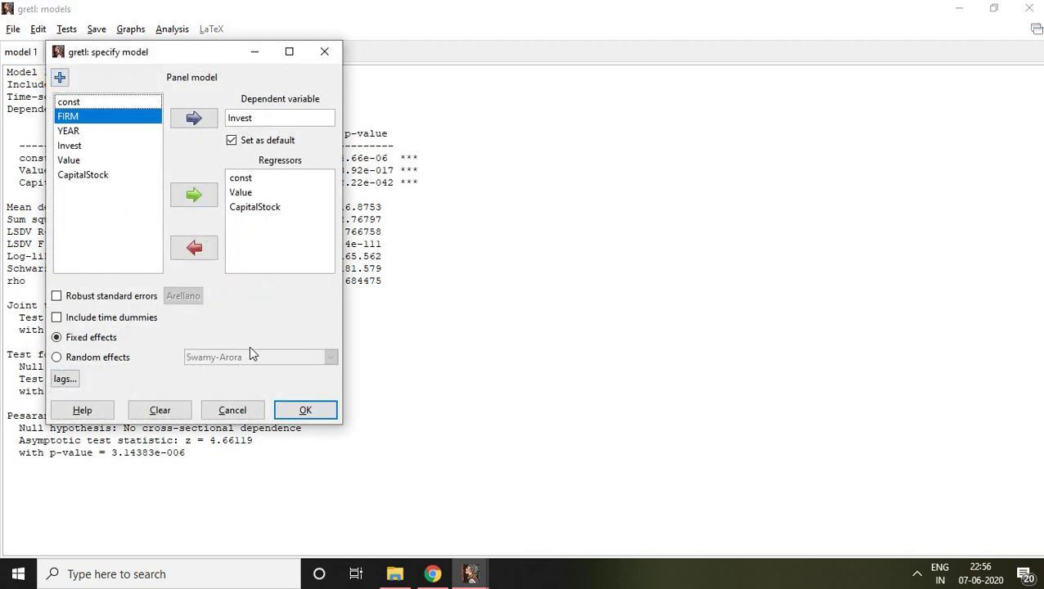
click(57, 319)
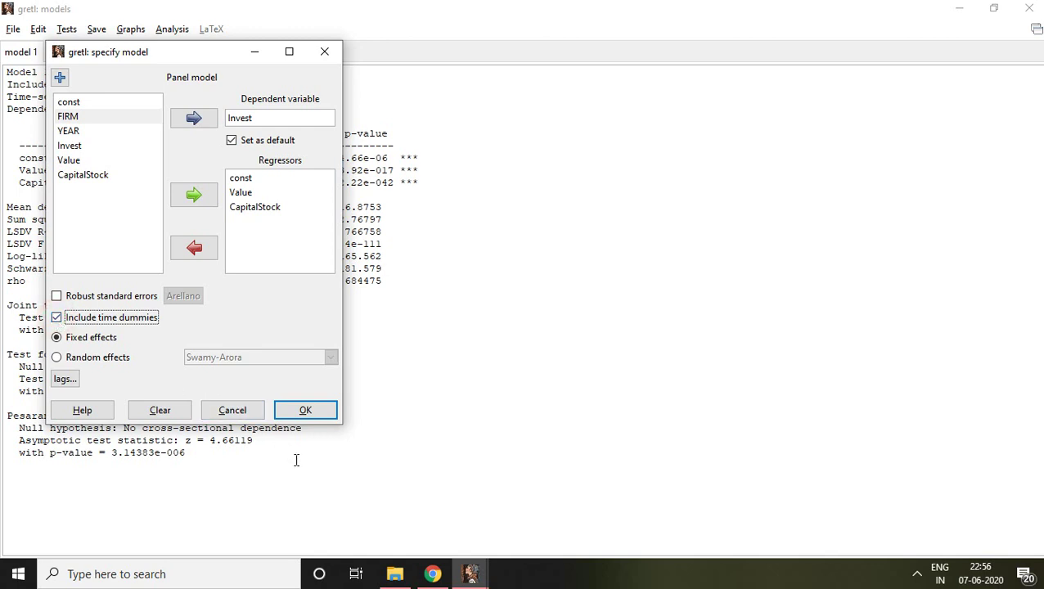
click(305, 410)
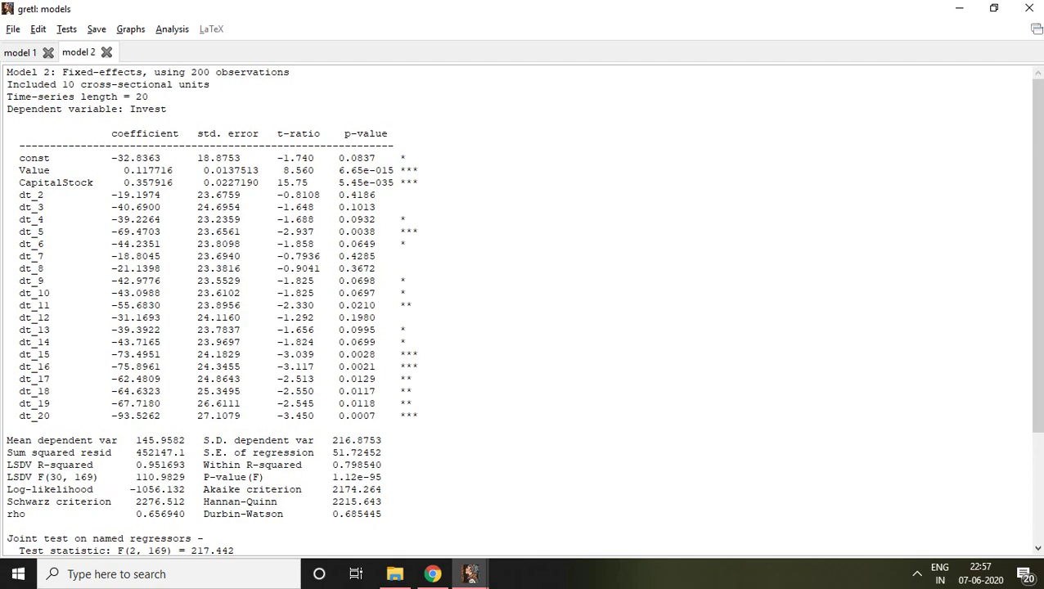
drag(1040, 201, 1041, 309)
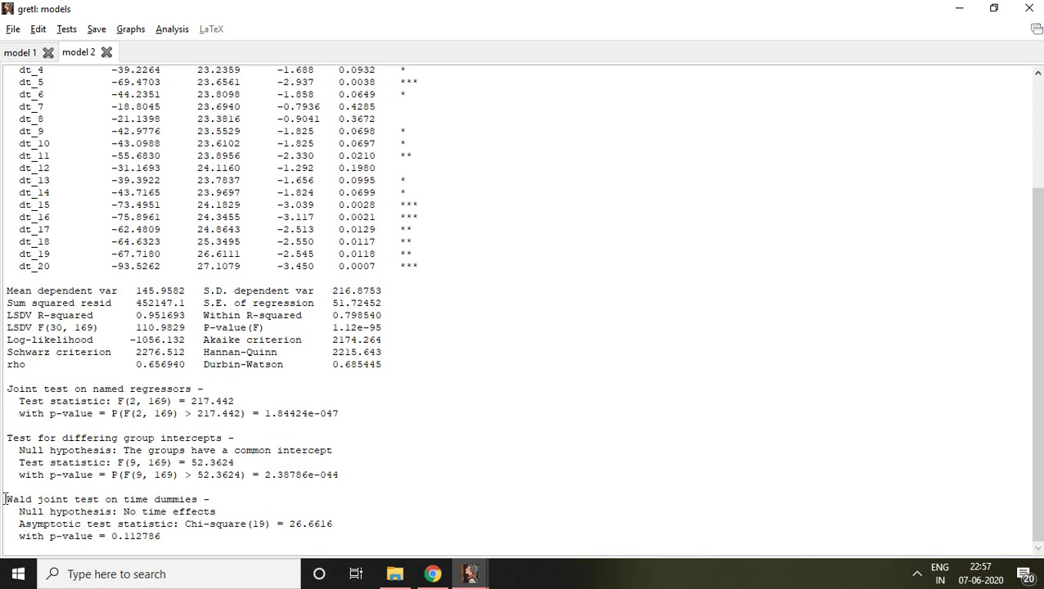
drag(4, 499, 205, 549)
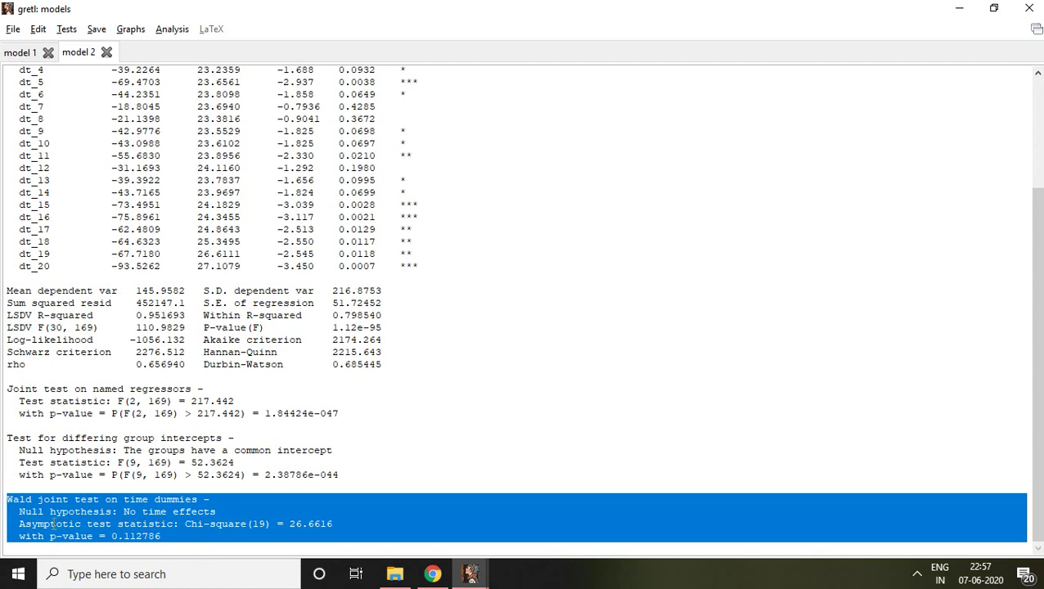
click(113, 520)
click(123, 511)
drag(122, 512, 221, 512)
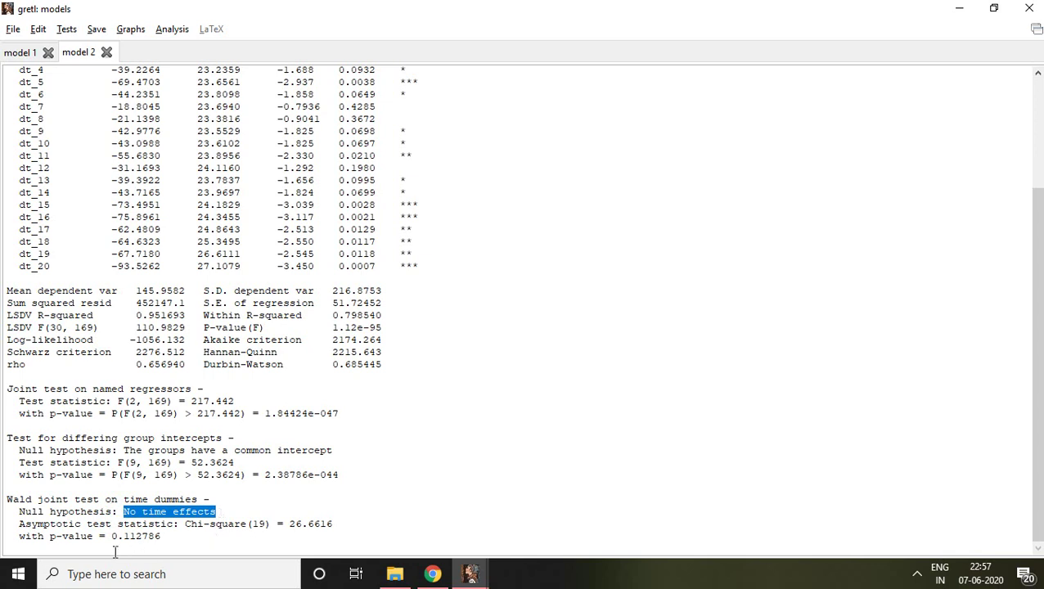
click(166, 538)
drag(166, 538, 110, 542)
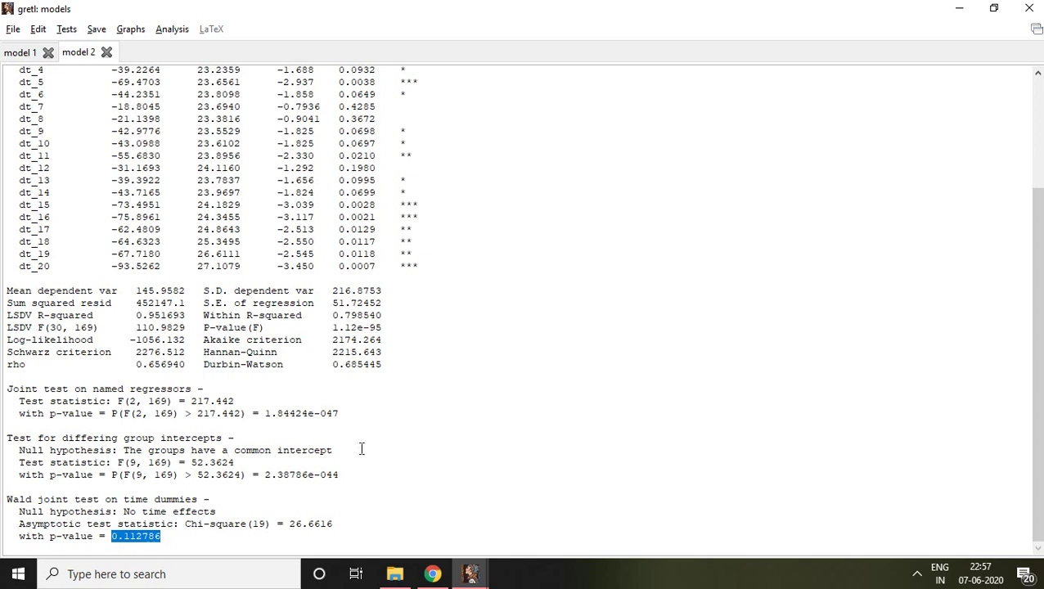